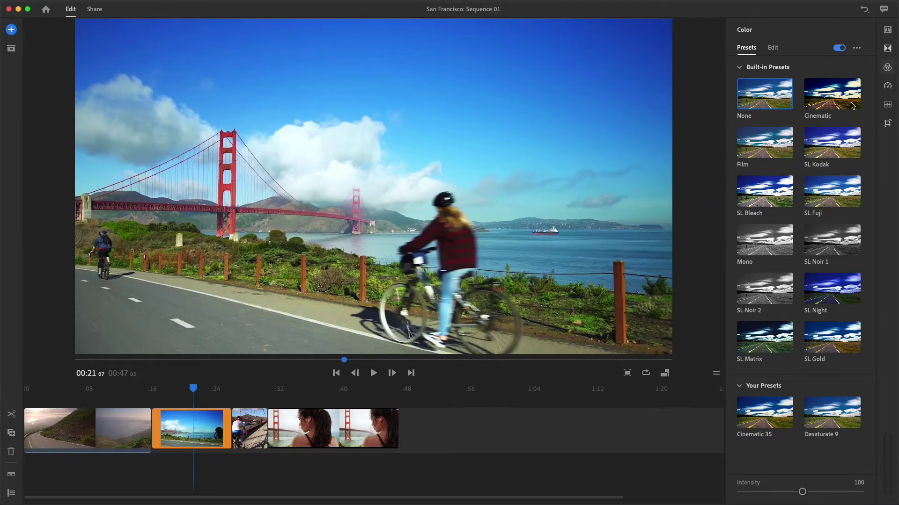
- Preview the Cinematic, SL Gold and SL Kodak color looks on the Golden Gate bike clip
{"action": "left_click", "coordinate": [852, 106]}
{"action": "left_click", "coordinate": [840, 335]}
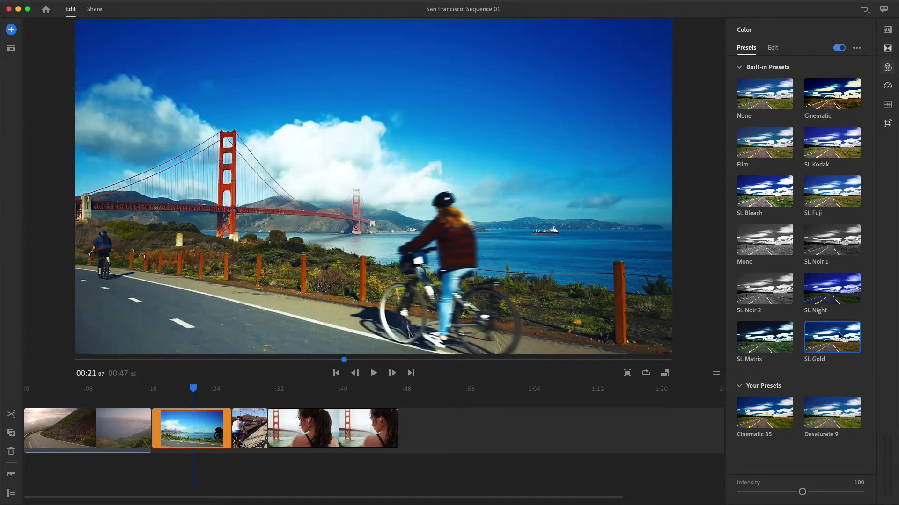
{"action": "left_click", "coordinate": [844, 144]}
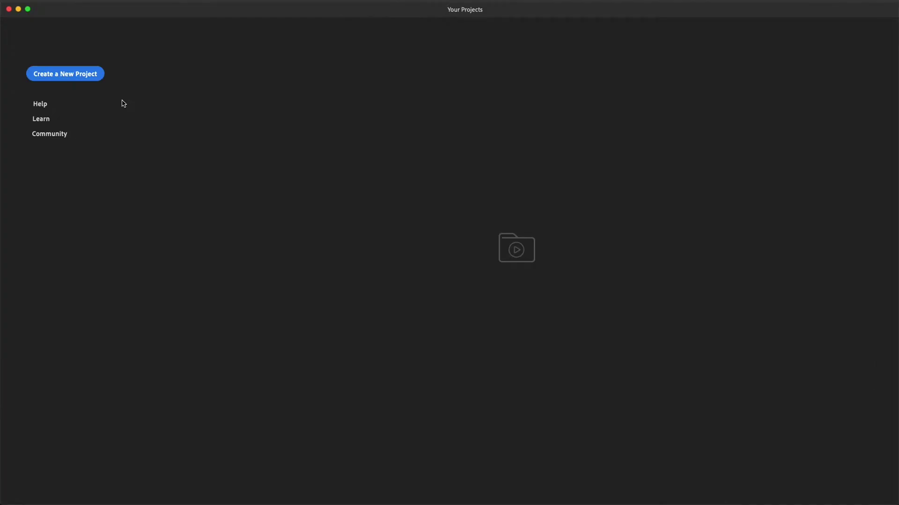
- Start a new project and select all four clips in the SF Media folder
{"action": "left_click", "coordinate": [81, 80]}
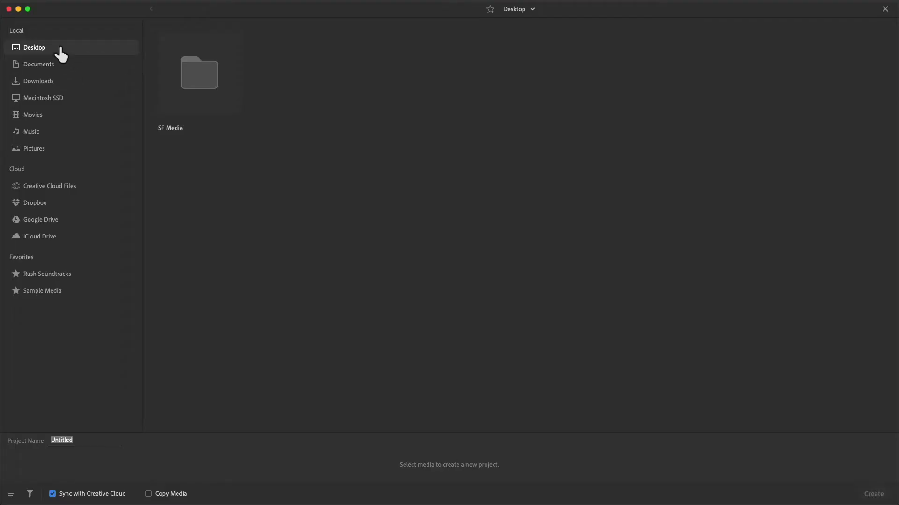
{"action": "double_click", "coordinate": [198, 73]}
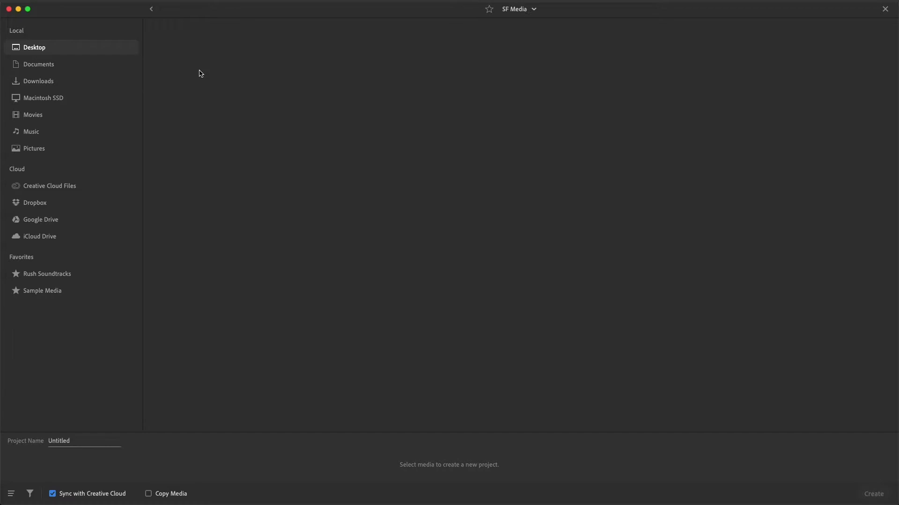
{"action": "left_click", "coordinate": [200, 75]}
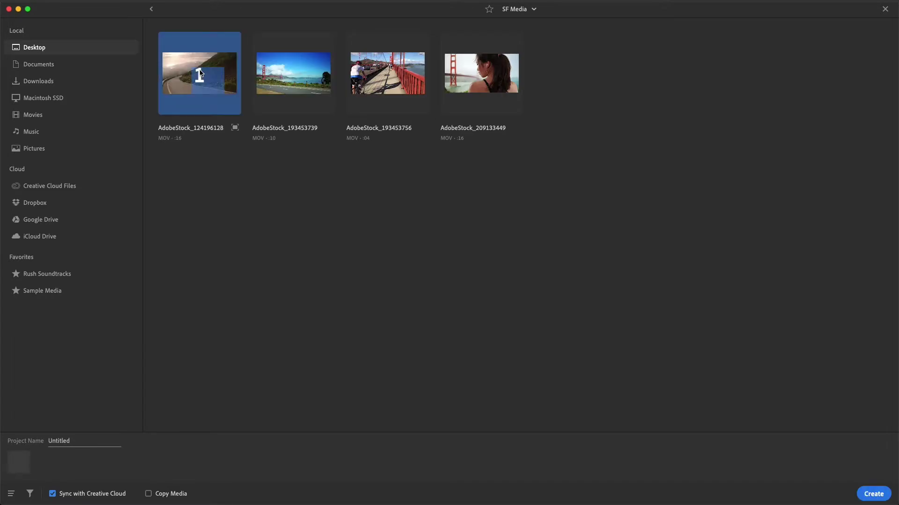
{"action": "left_click", "coordinate": [289, 74]}
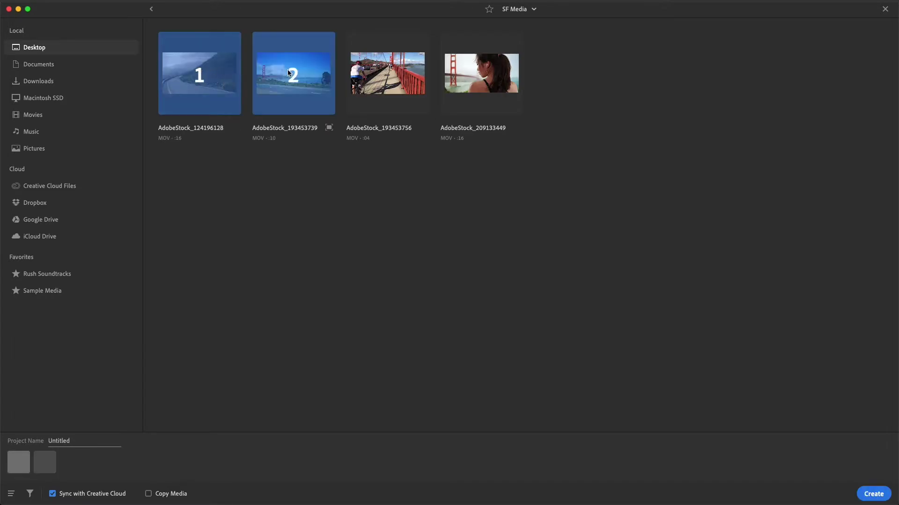
{"action": "left_click", "coordinate": [388, 74]}
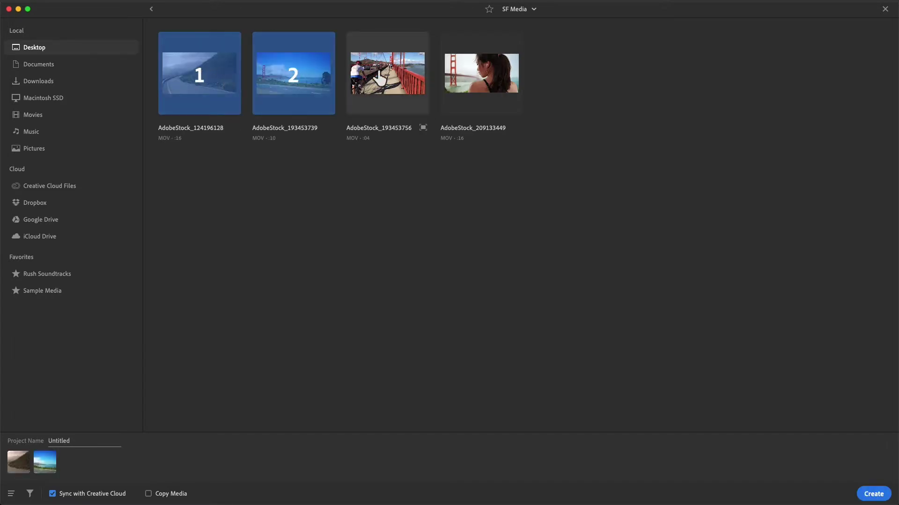
{"action": "left_click", "coordinate": [467, 78]}
- Name the project 'San Francisco' and create it from the selected clips
{"action": "left_click", "coordinate": [72, 444]}
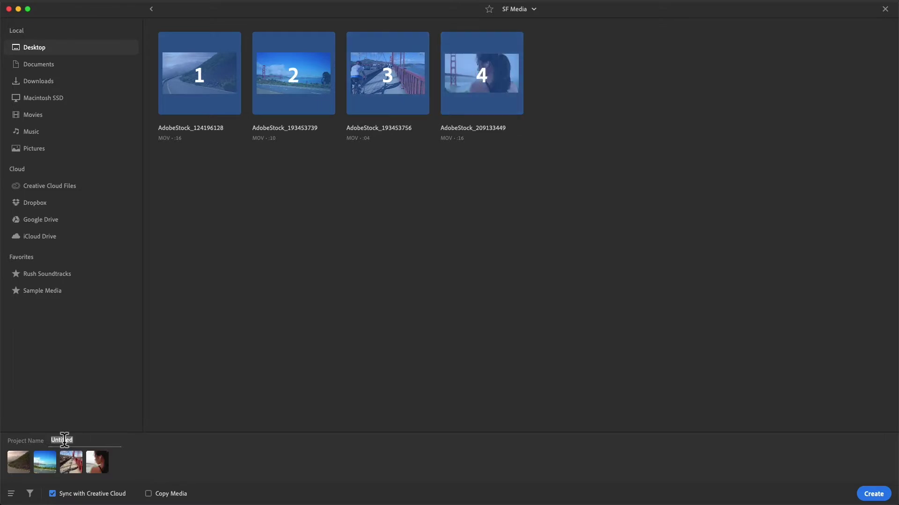
{"action": "type", "text": "San Francisco"}
{"action": "key", "text": "Return"}
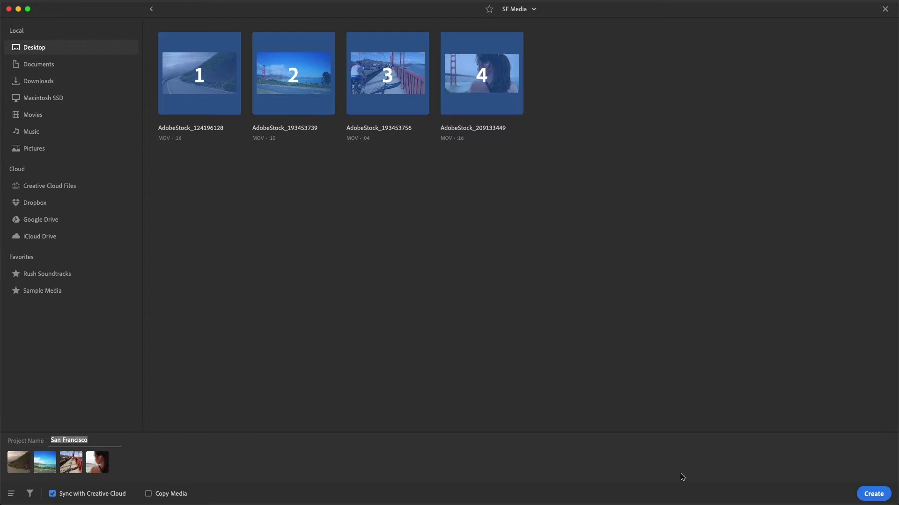
{"action": "left_click", "coordinate": [886, 495]}
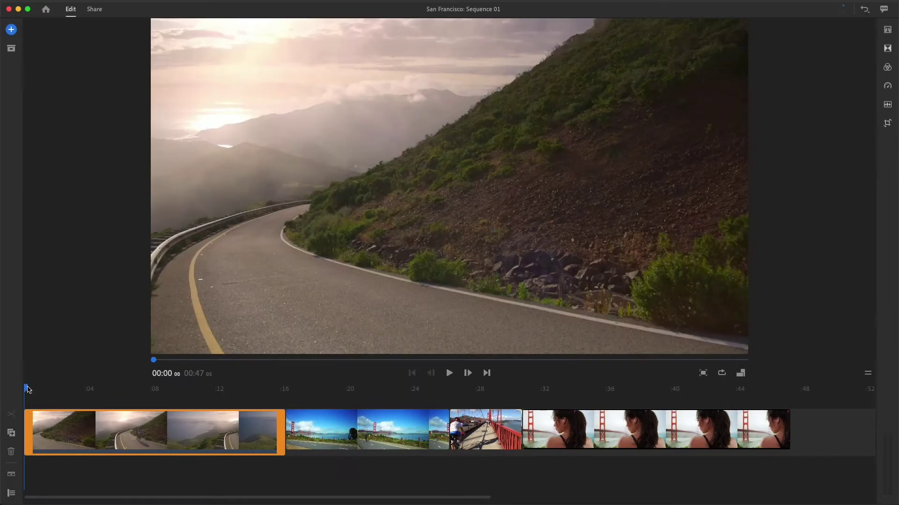
{"action": "left_click_drag", "start_coordinate": [27, 390], "coordinate": [348, 412]}
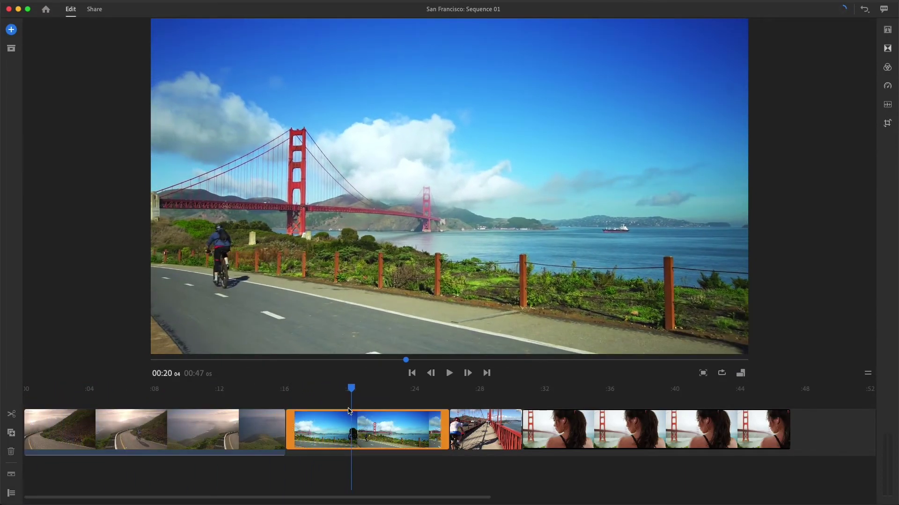
{"action": "left_click", "coordinate": [489, 400]}
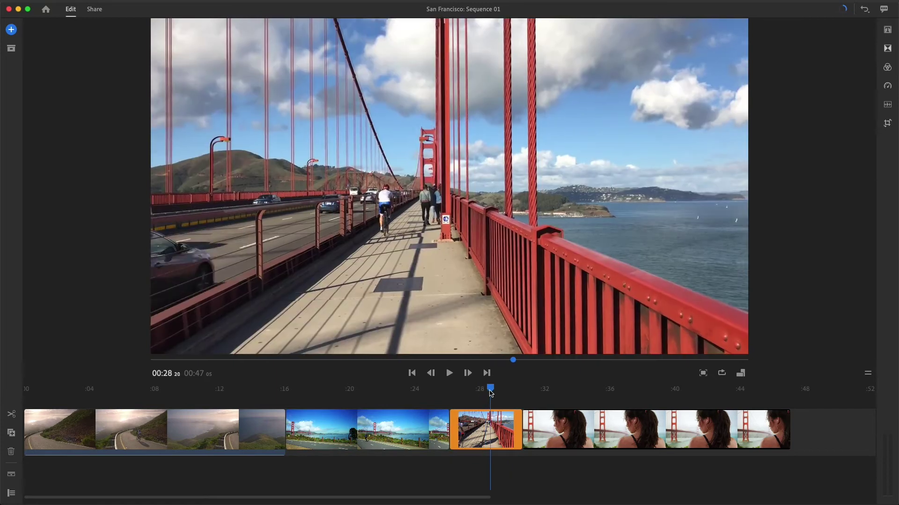
{"action": "left_click_drag", "start_coordinate": [490, 393], "coordinate": [570, 393]}
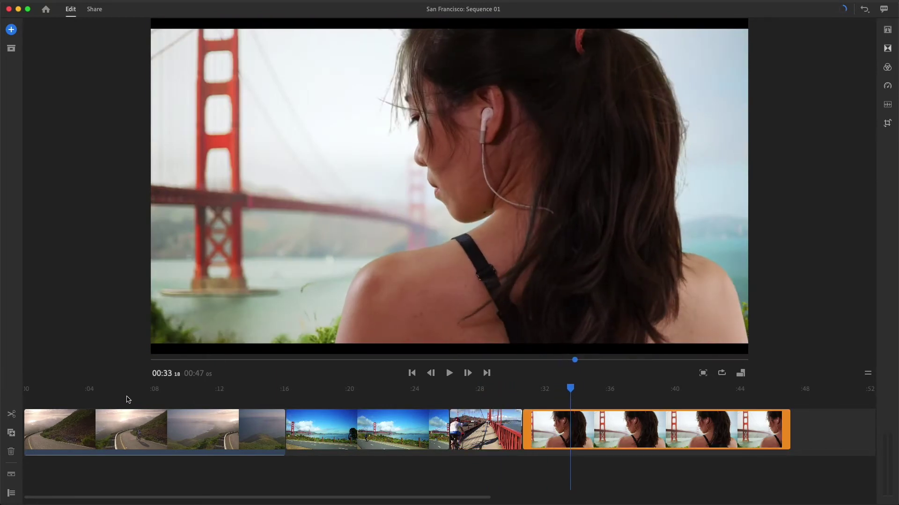
{"action": "left_click_drag", "start_coordinate": [127, 400], "coordinate": [84, 393]}
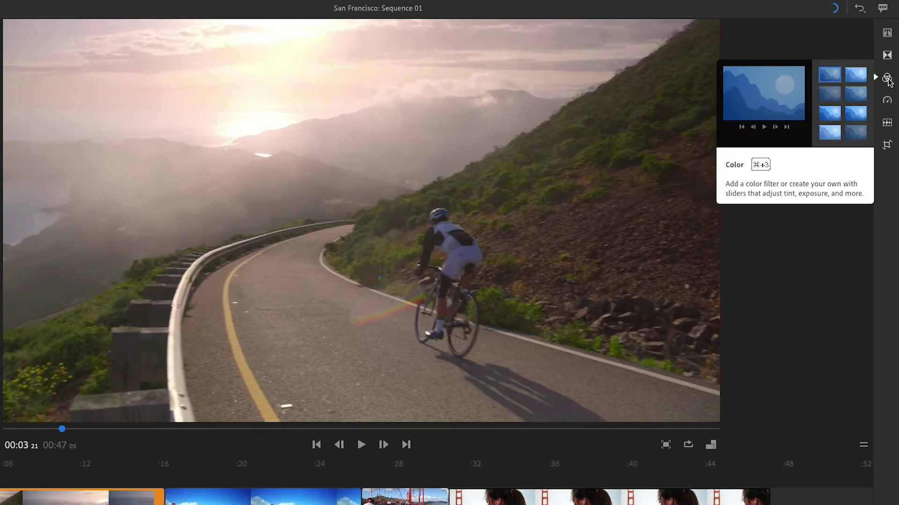
- Try Film, SL Fuji and SL Kodak on the cyclist clip, then settle on Cinematic
{"action": "left_click", "coordinate": [887, 80]}
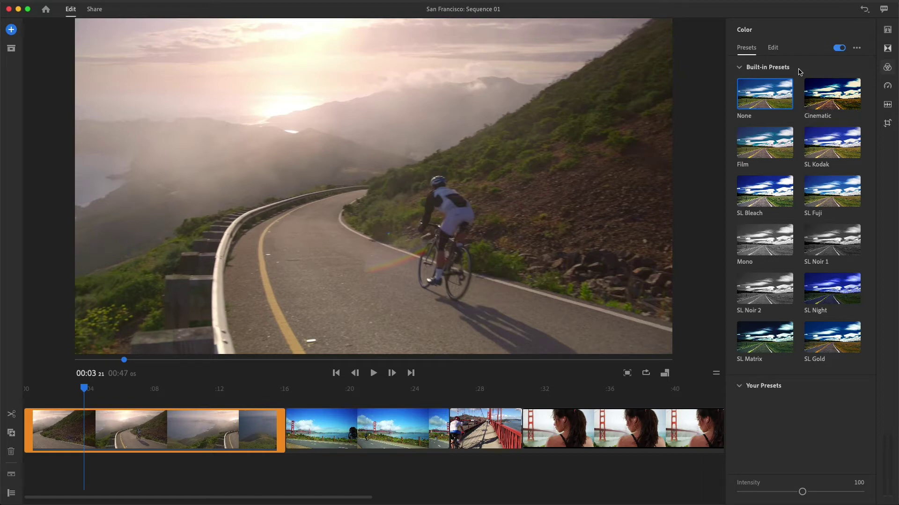
{"action": "left_click", "coordinate": [187, 442]}
{"action": "left_click_drag", "start_coordinate": [185, 389], "coordinate": [80, 390]}
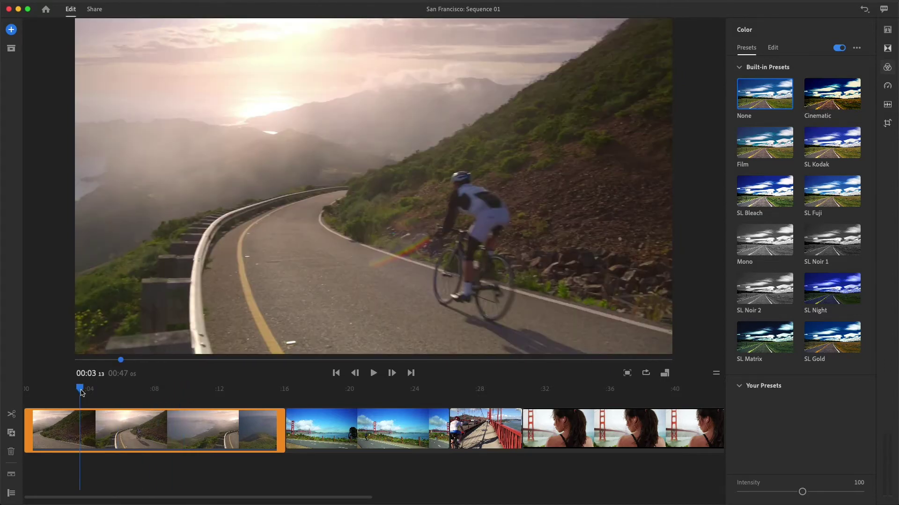
{"action": "left_click", "coordinate": [763, 149]}
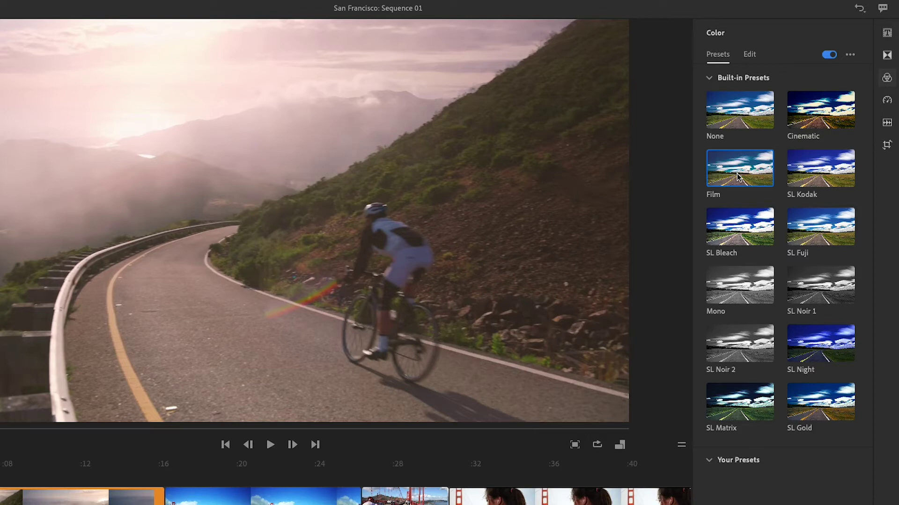
{"action": "left_click", "coordinate": [823, 220]}
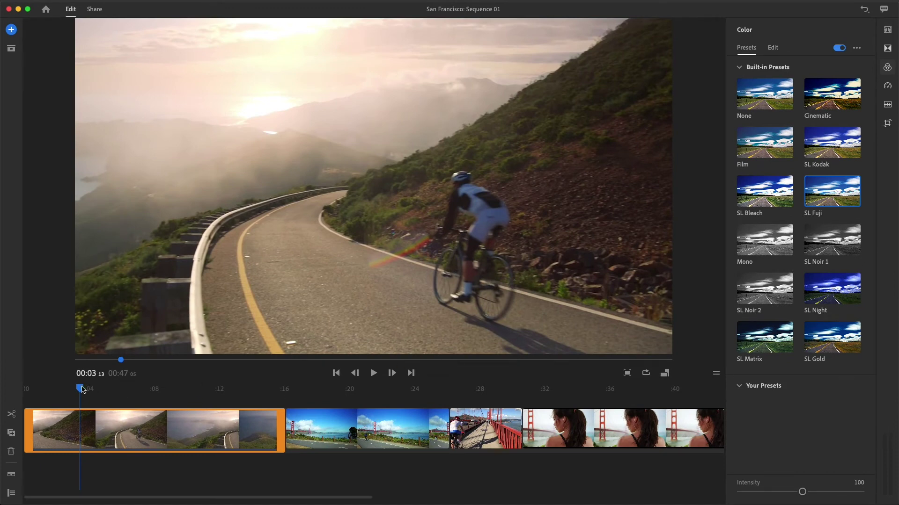
{"action": "left_click_drag", "start_coordinate": [84, 392], "coordinate": [140, 394]}
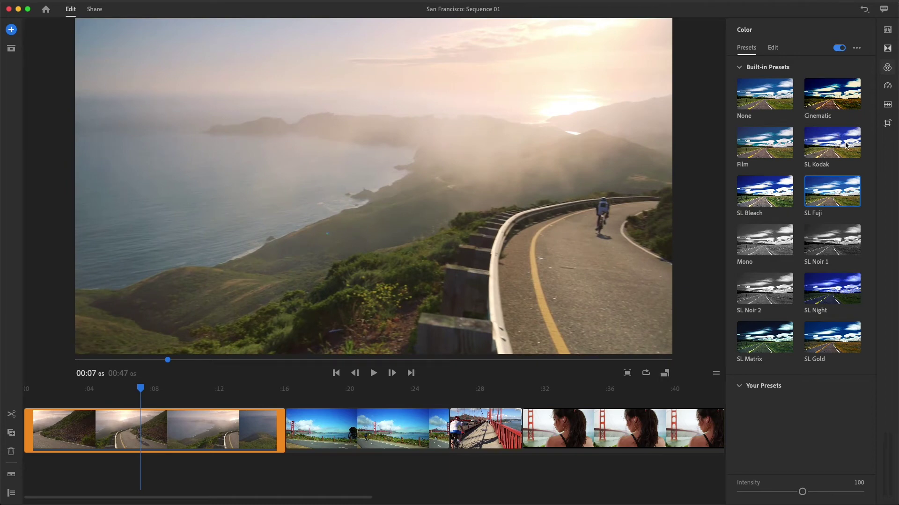
{"action": "left_click", "coordinate": [847, 145]}
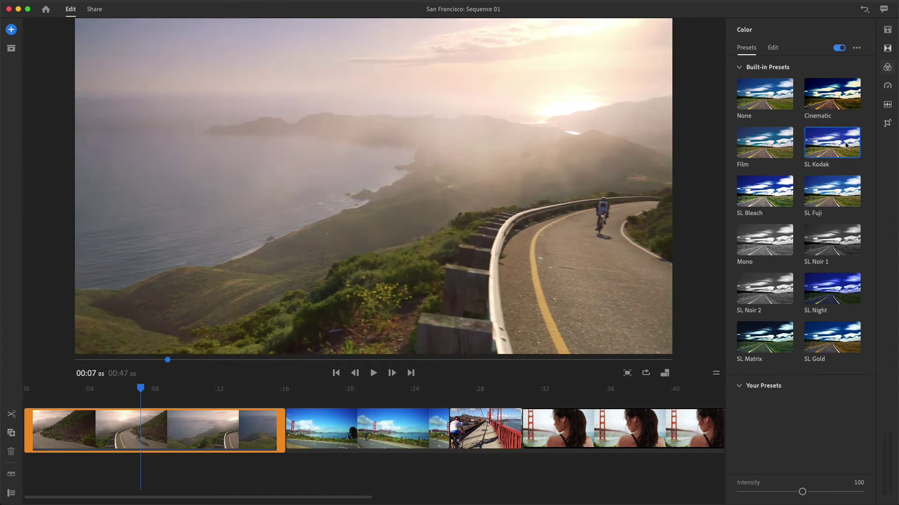
{"action": "left_click", "coordinate": [851, 103]}
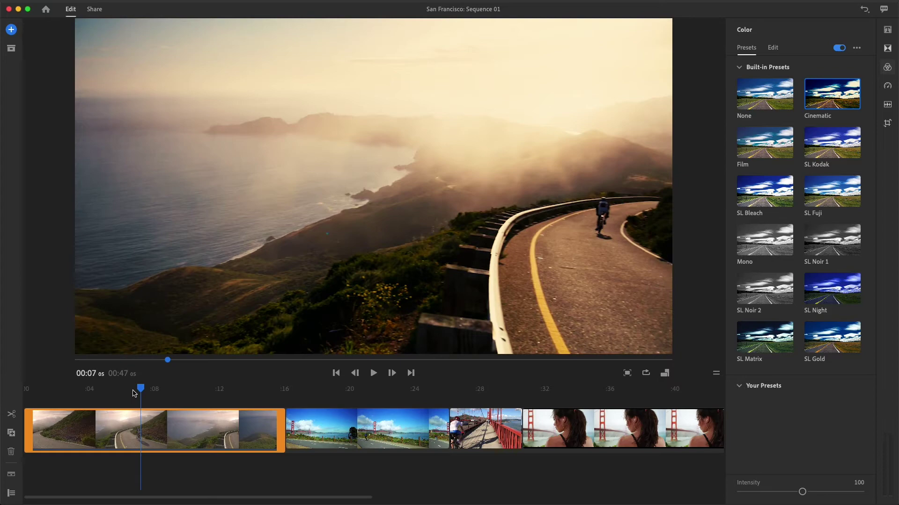
- Lower the Cinematic intensity to 35, toggling color off and on to compare before and after
{"action": "mouse_move", "coordinate": [141, 389]}
{"action": "left_mouse_down"}
{"action": "mouse_move", "coordinate": [85, 390]}
{"action": "mouse_move", "coordinate": [128, 391]}
{"action": "left_mouse_up"}
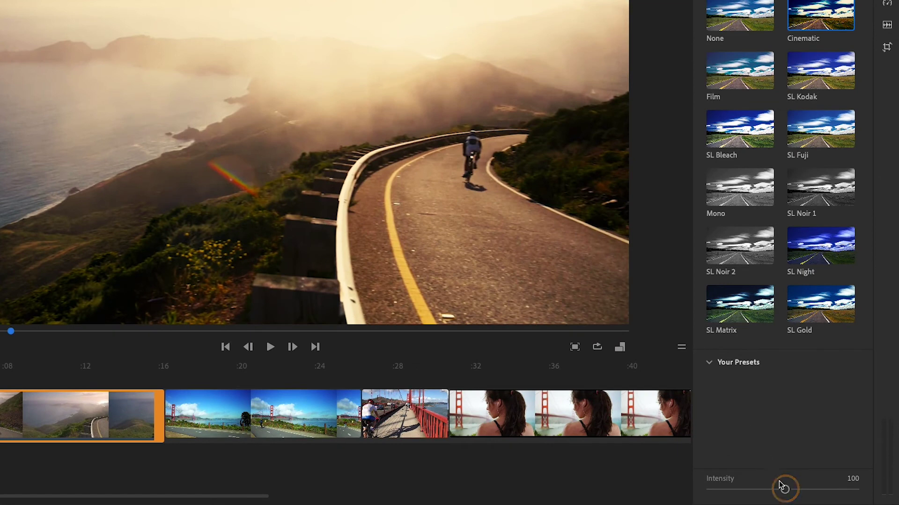
{"action": "left_click_drag", "start_coordinate": [785, 490], "coordinate": [735, 494]}
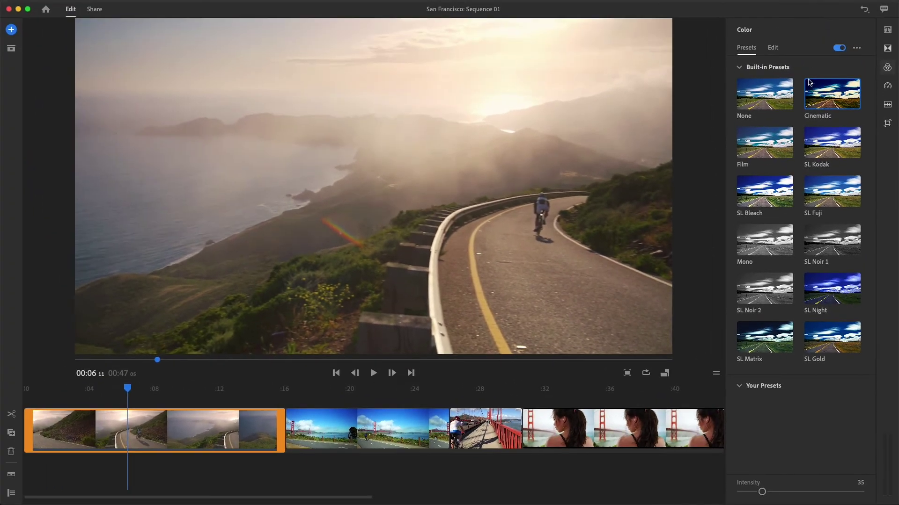
{"action": "left_click", "coordinate": [839, 49]}
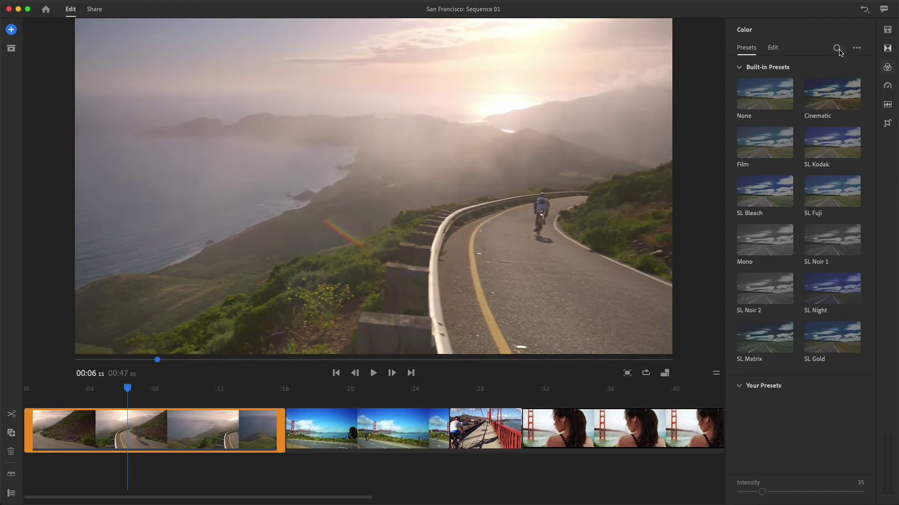
{"action": "left_click", "coordinate": [838, 49]}
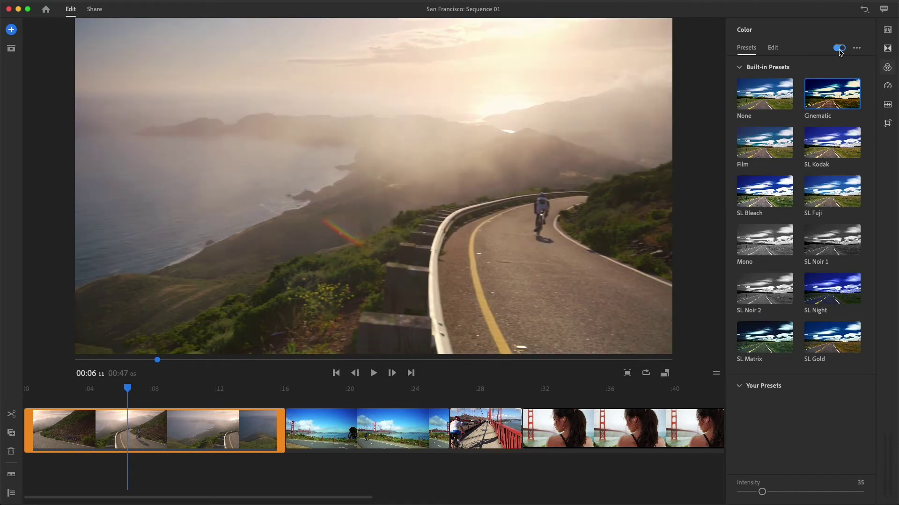
{"action": "left_click", "coordinate": [839, 49]}
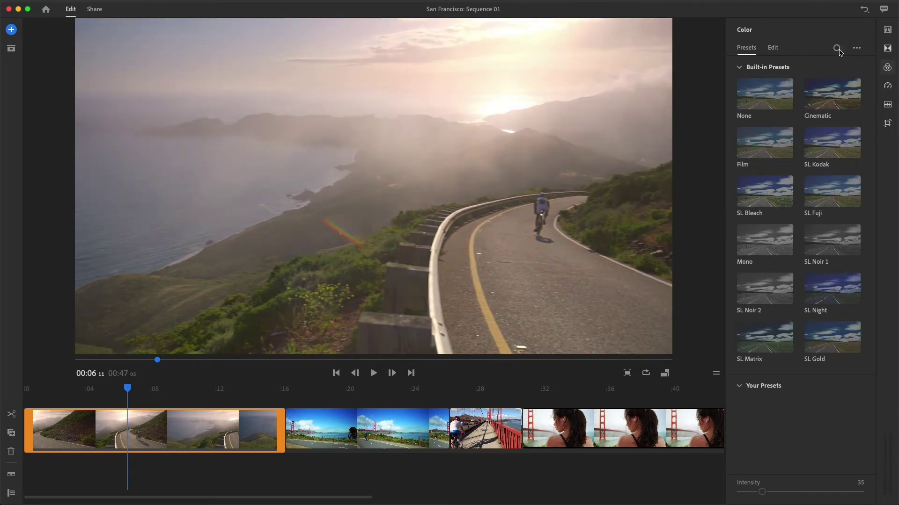
{"action": "left_click", "coordinate": [838, 49]}
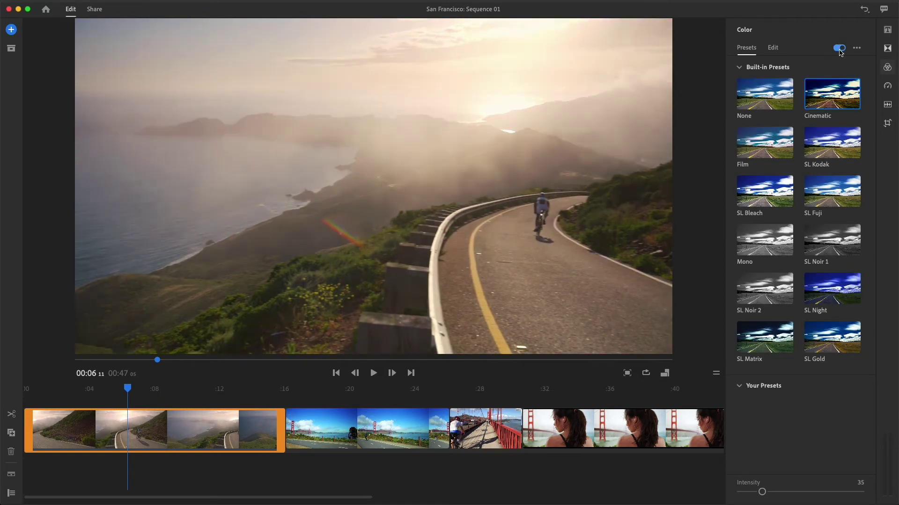
{"action": "left_click", "coordinate": [838, 49]}
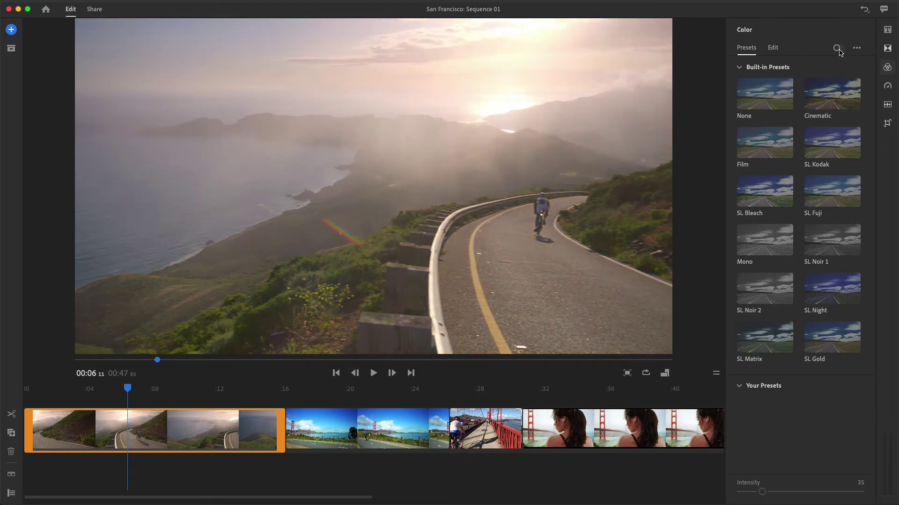
{"action": "left_click", "coordinate": [838, 48]}
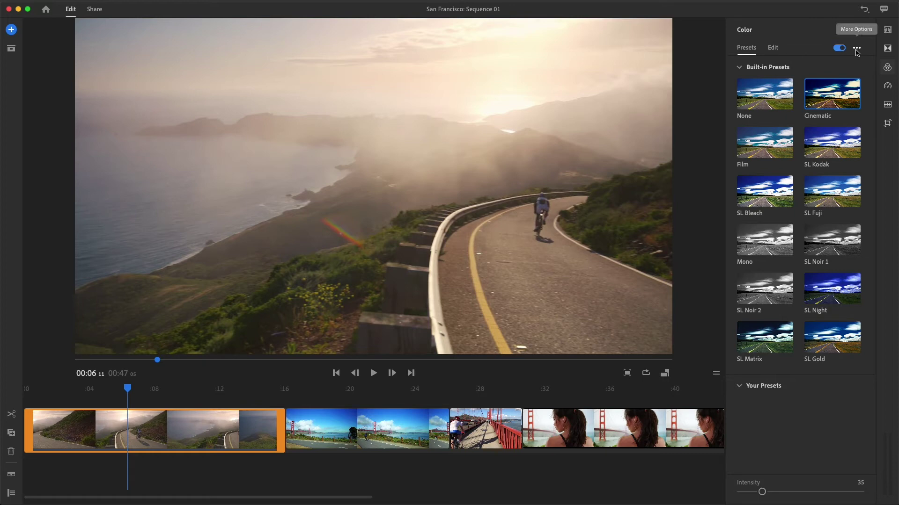
- Save the softened Cinematic look as a new preset called 'Cinematic 35'
{"action": "left_click", "coordinate": [856, 49]}
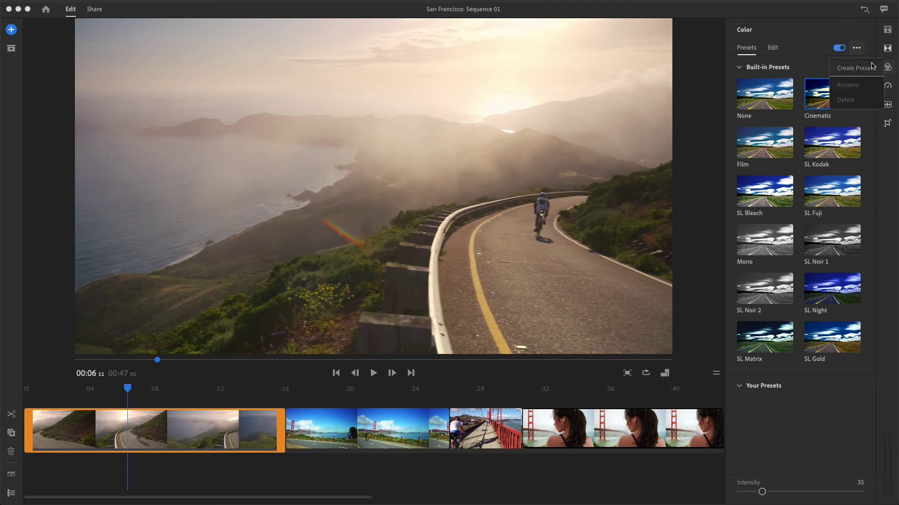
{"action": "left_click", "coordinate": [845, 71]}
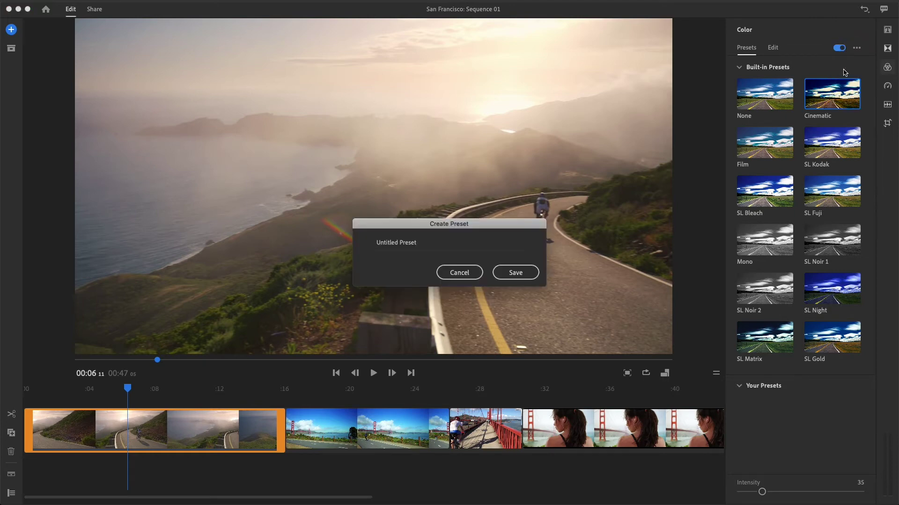
{"action": "left_click", "coordinate": [419, 242]}
{"action": "type", "text": "Cinematic 35"}
{"action": "left_click", "coordinate": [531, 274]}
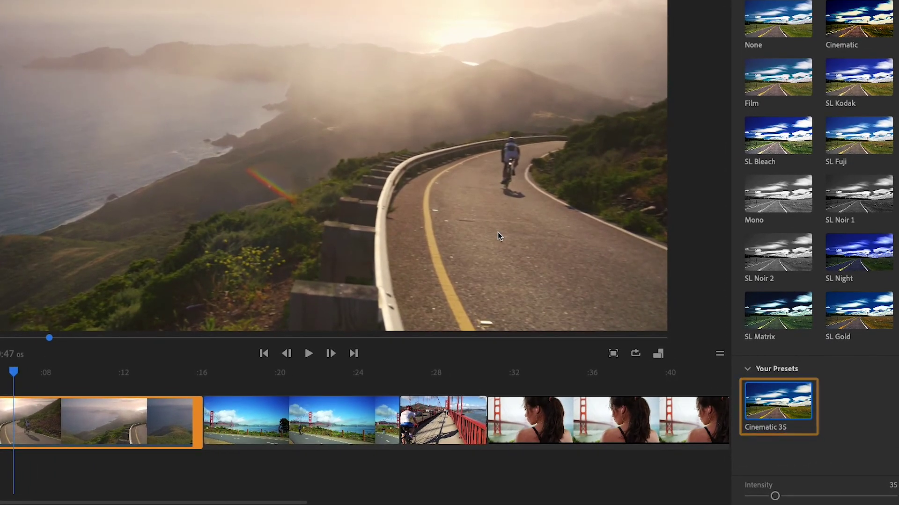
{"action": "left_click_drag", "start_coordinate": [276, 373], "coordinate": [433, 372]}
- Apply the Cinematic 35 preset to the second, third and fourth clips
{"action": "left_click", "coordinate": [778, 404]}
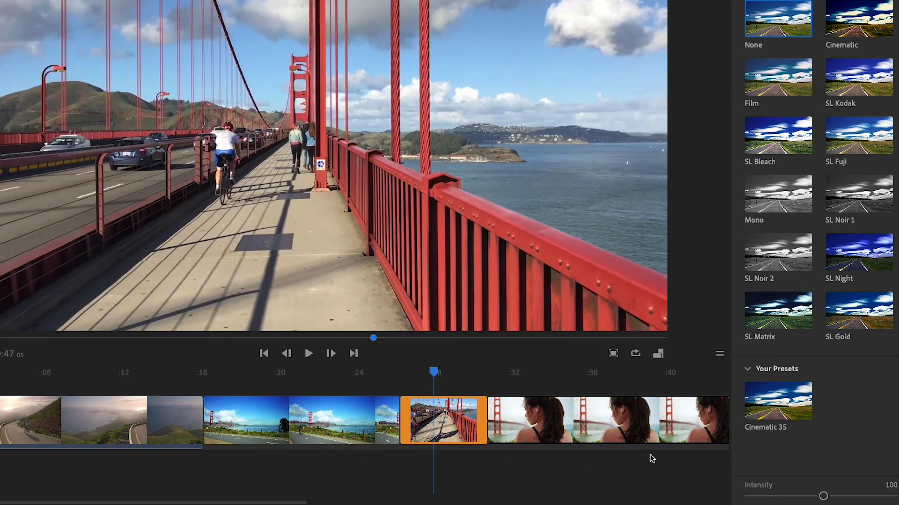
{"action": "left_click", "coordinate": [771, 405]}
{"action": "left_click", "coordinate": [565, 421]}
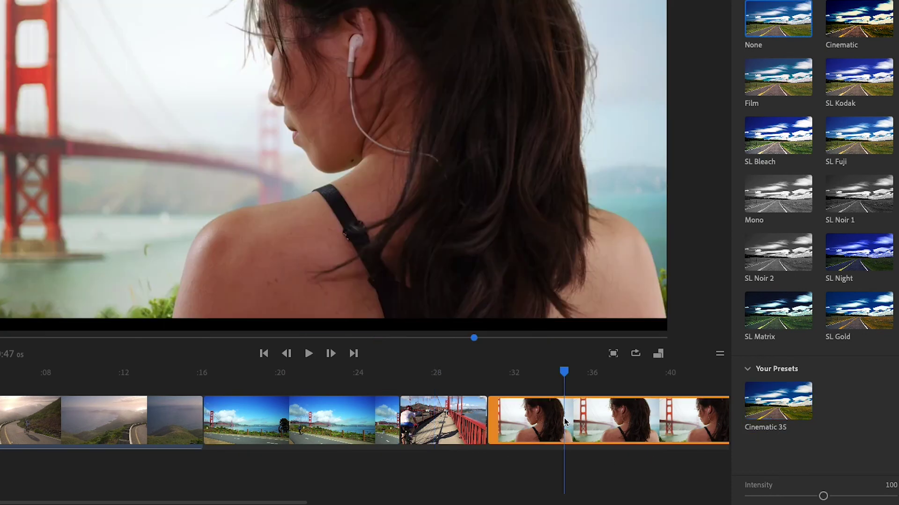
{"action": "left_click", "coordinate": [776, 400]}
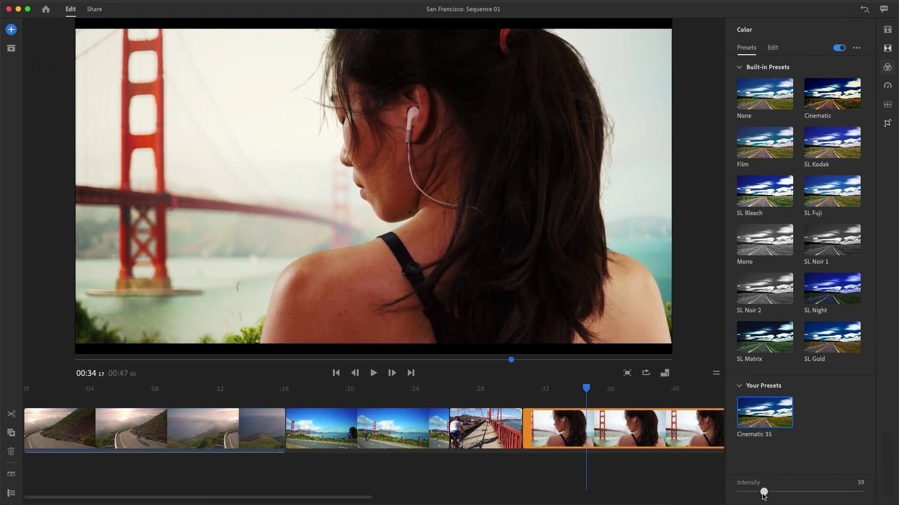
- Replace the fourth clip's preset with Mono and lower its intensity to 9
{"action": "left_click_drag", "start_coordinate": [762, 492], "coordinate": [740, 493]}
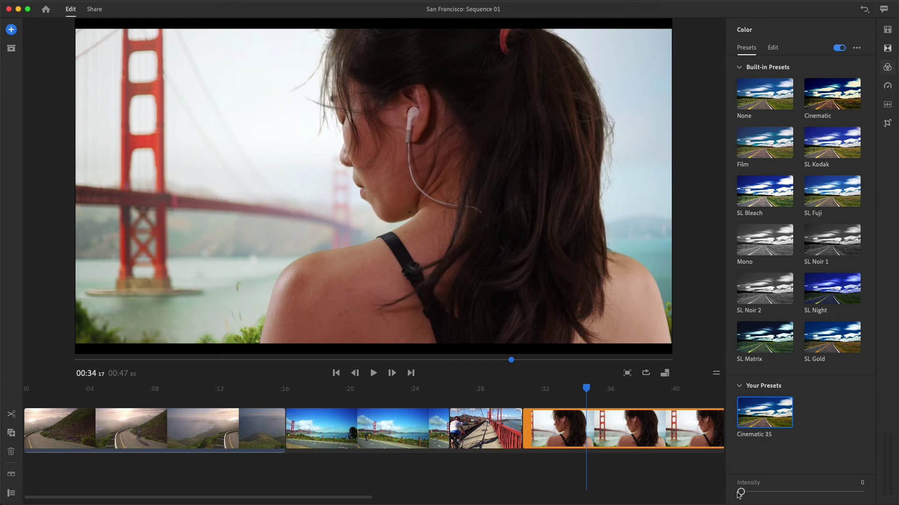
{"action": "left_click", "coordinate": [759, 95]}
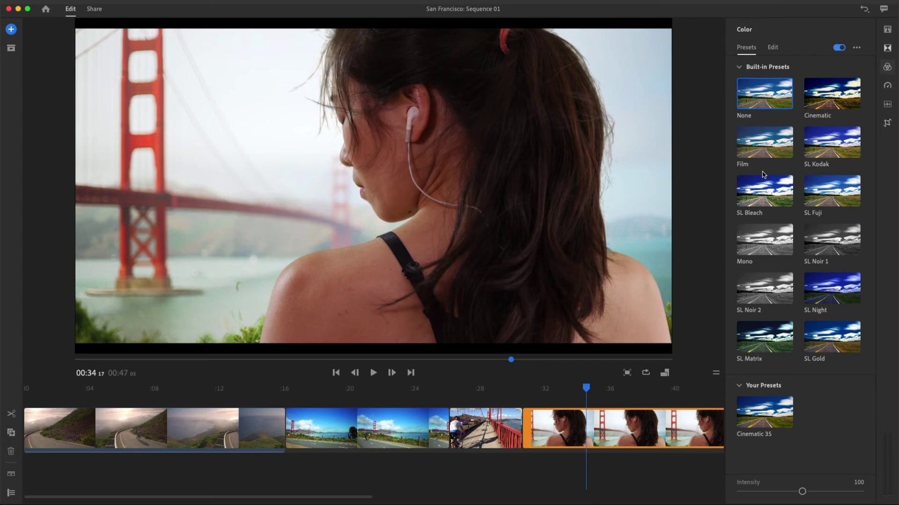
{"action": "left_click", "coordinate": [763, 240]}
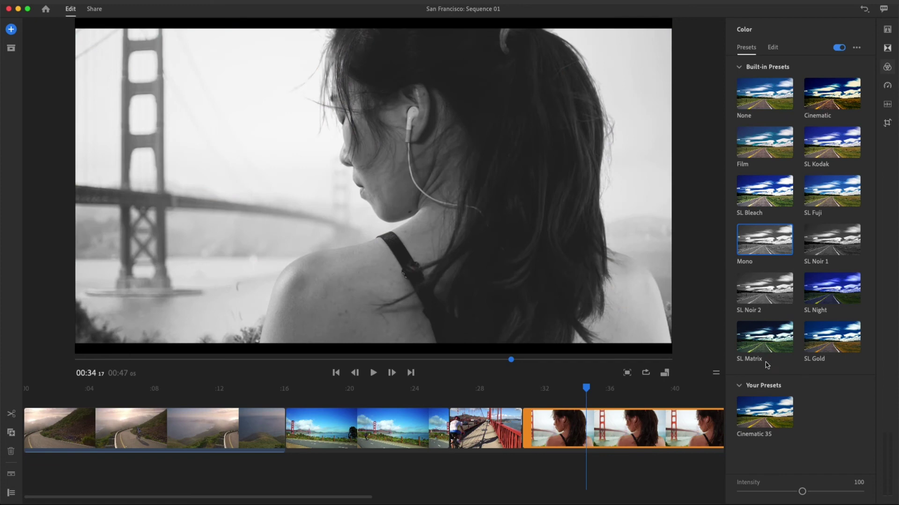
{"action": "left_click_drag", "start_coordinate": [800, 494], "coordinate": [745, 502]}
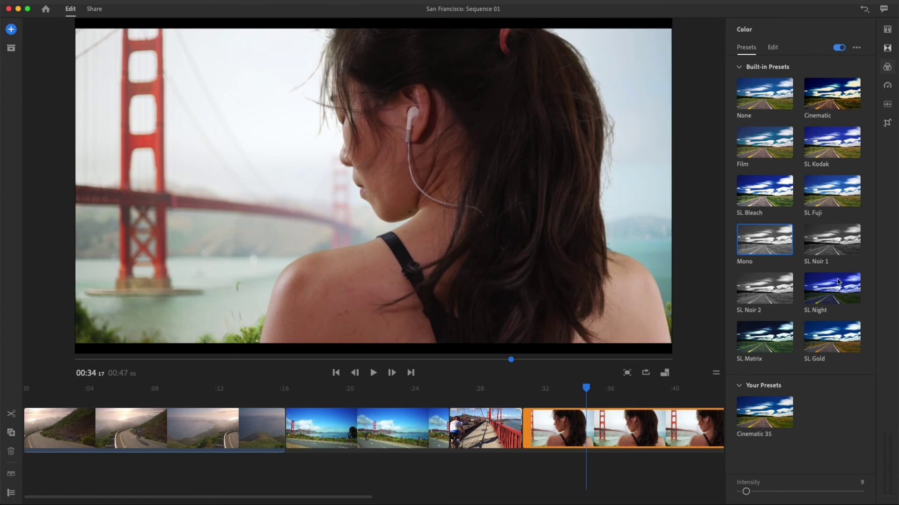
- Store the fourth clip's Mono look at intensity 9 as preset 'Desaturate 9'
{"action": "left_click", "coordinate": [856, 47]}
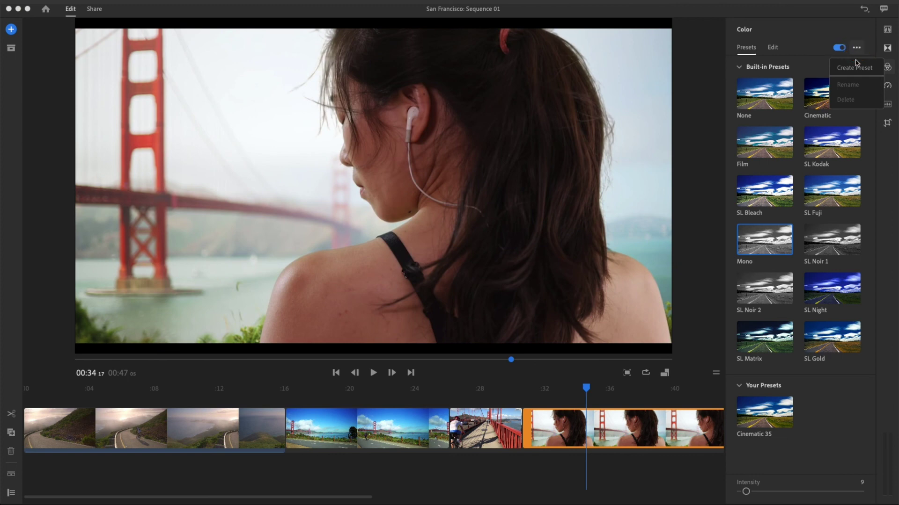
{"action": "left_click", "coordinate": [855, 66]}
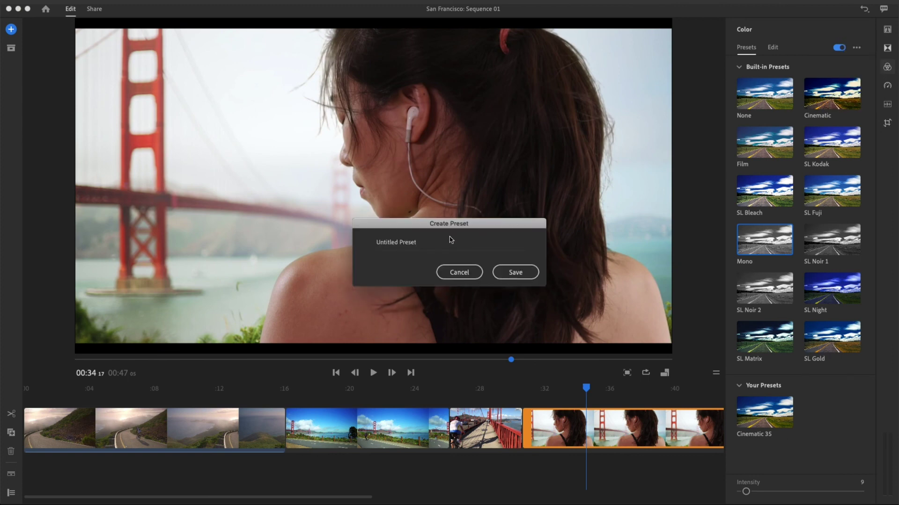
{"action": "left_click_drag", "start_coordinate": [418, 243], "coordinate": [357, 246]}
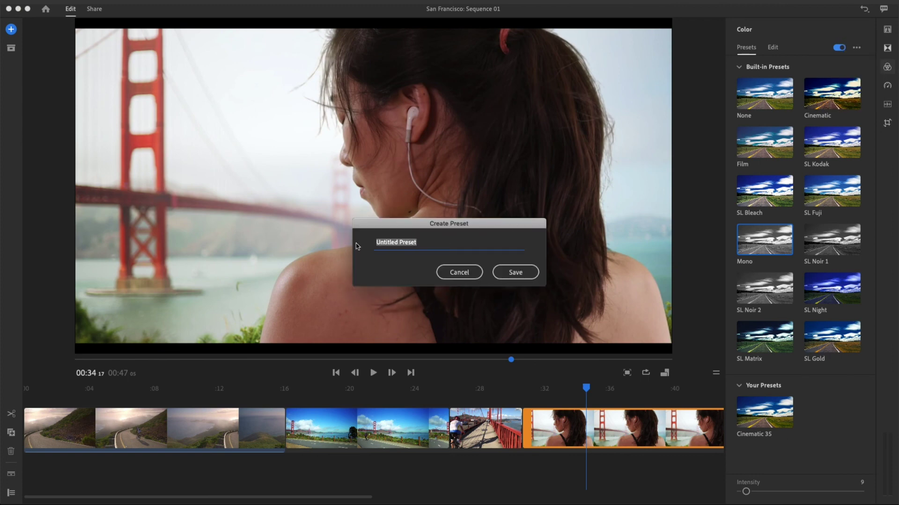
{"action": "type", "text": "Desaturate 9"}
{"action": "key", "text": "Return"}
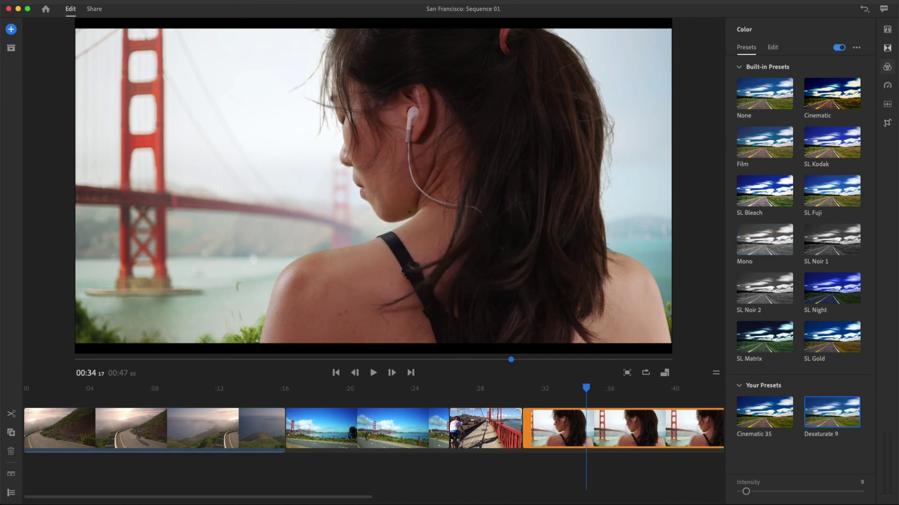